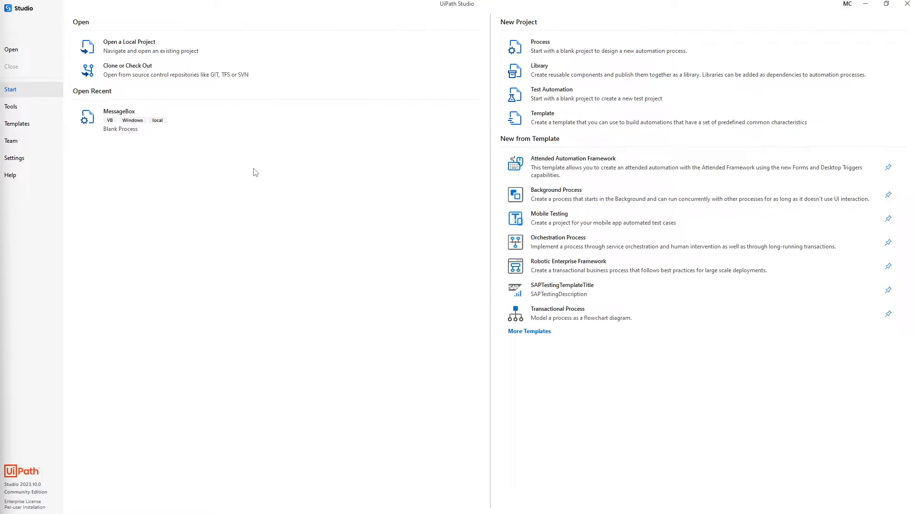
Choose the UiPath StudioX profile under Settings > License and Profile > Change Profile
click(22, 164)
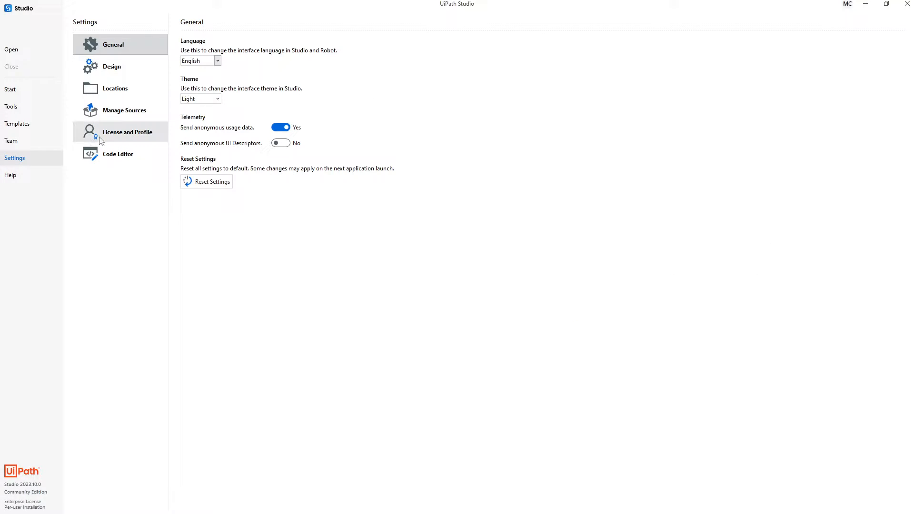
click(121, 137)
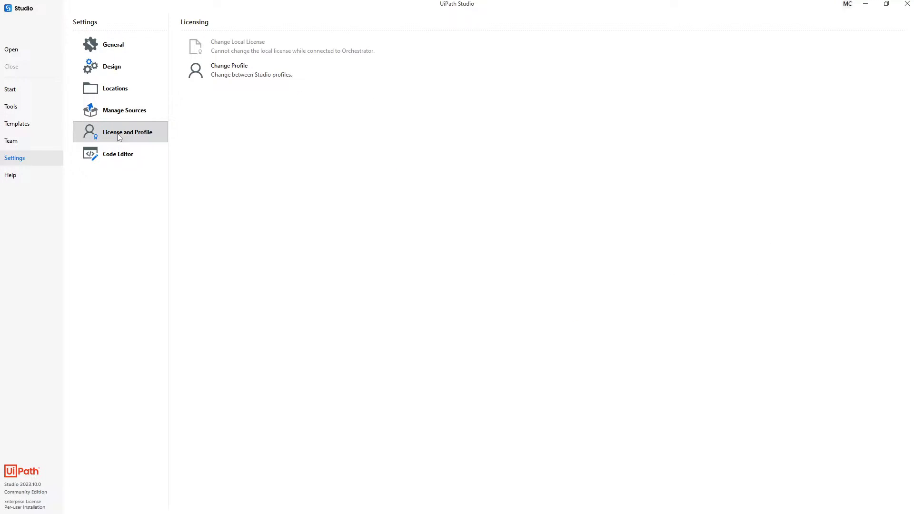
click(279, 86)
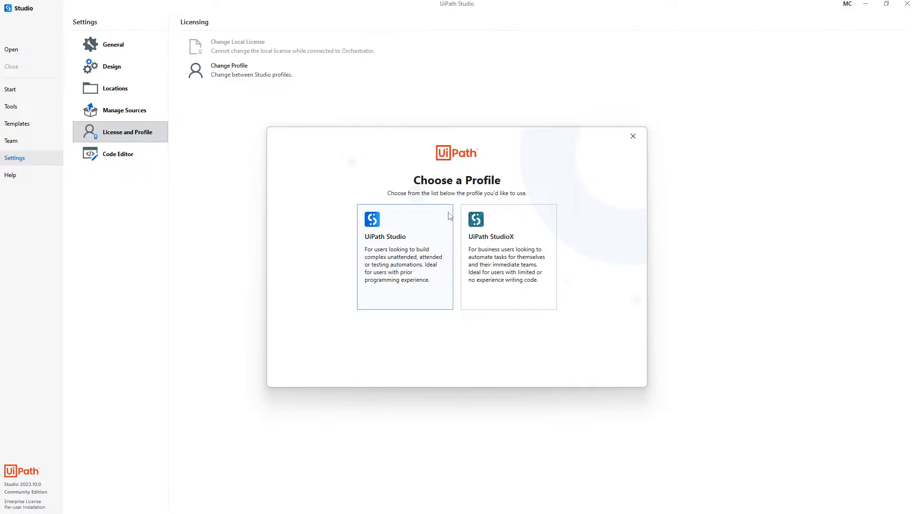
click(492, 252)
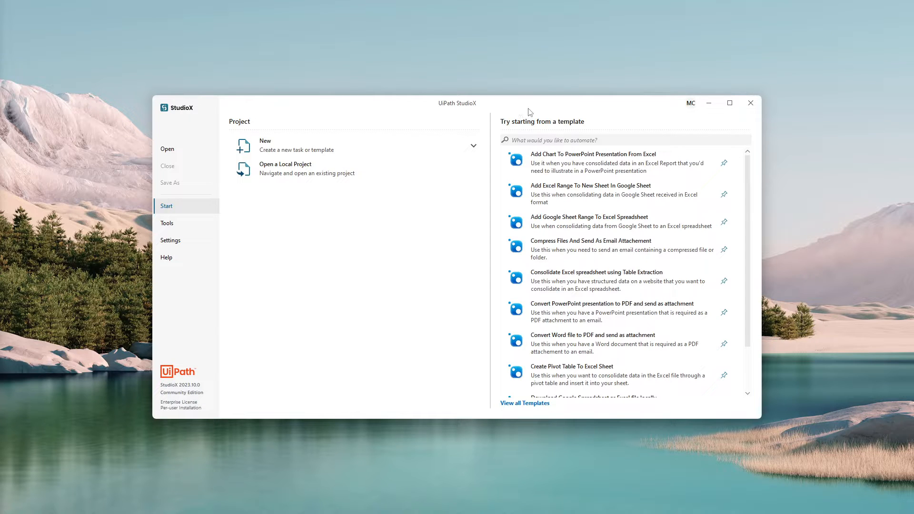
Maximize the UiPath StudioX window to fill the screen
click(728, 104)
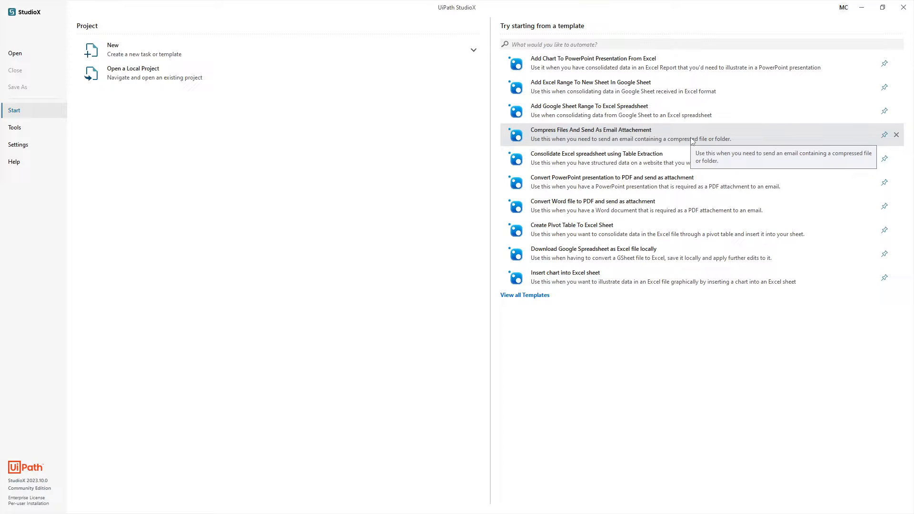
Choose the UiPath Studio profile under Settings > License and Profile > Change Profile
click(46, 160)
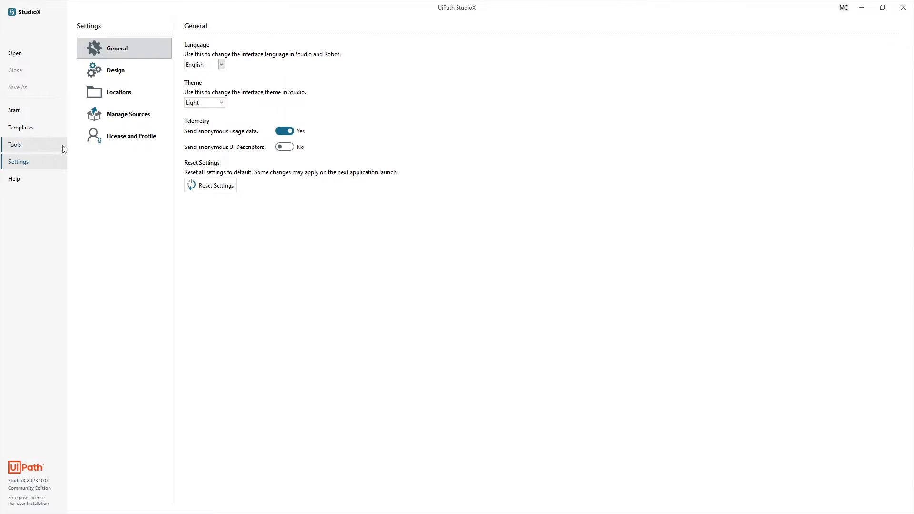
click(131, 135)
click(221, 77)
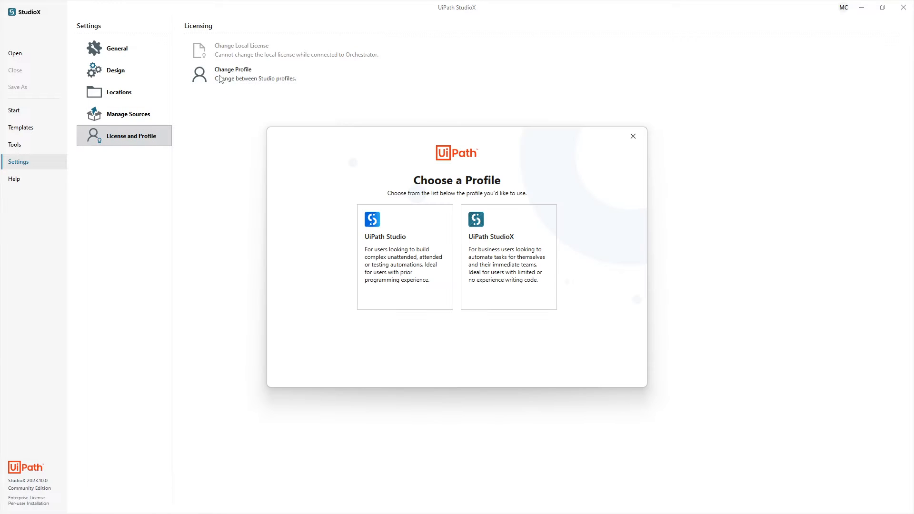
click(382, 257)
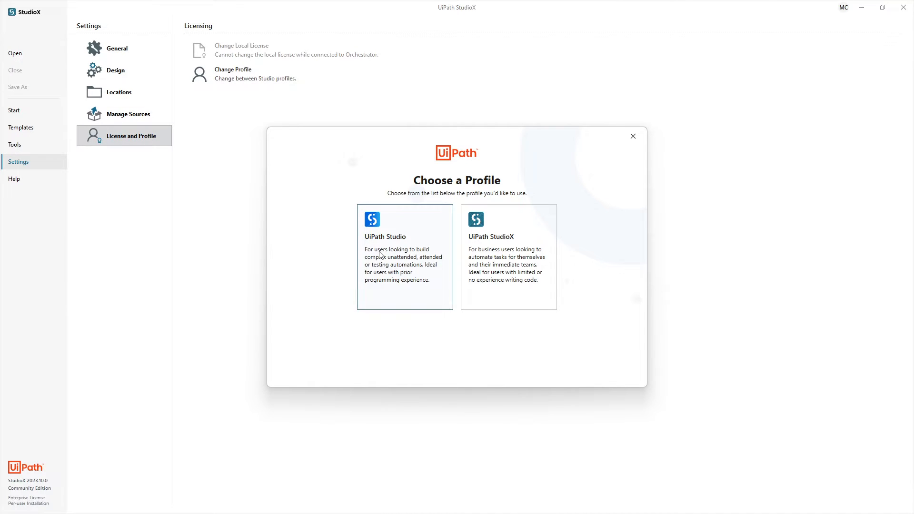